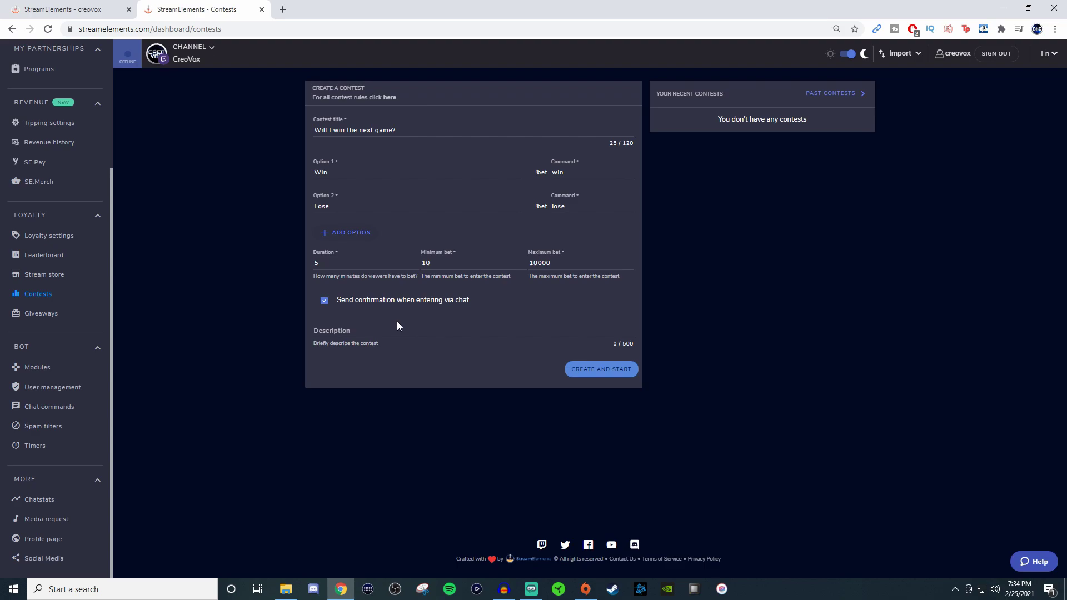
# Start the 'Will I win the next game?' contest: Win/Lose options, 5 minutes, bets 10–10000
pyautogui.click(598, 372)
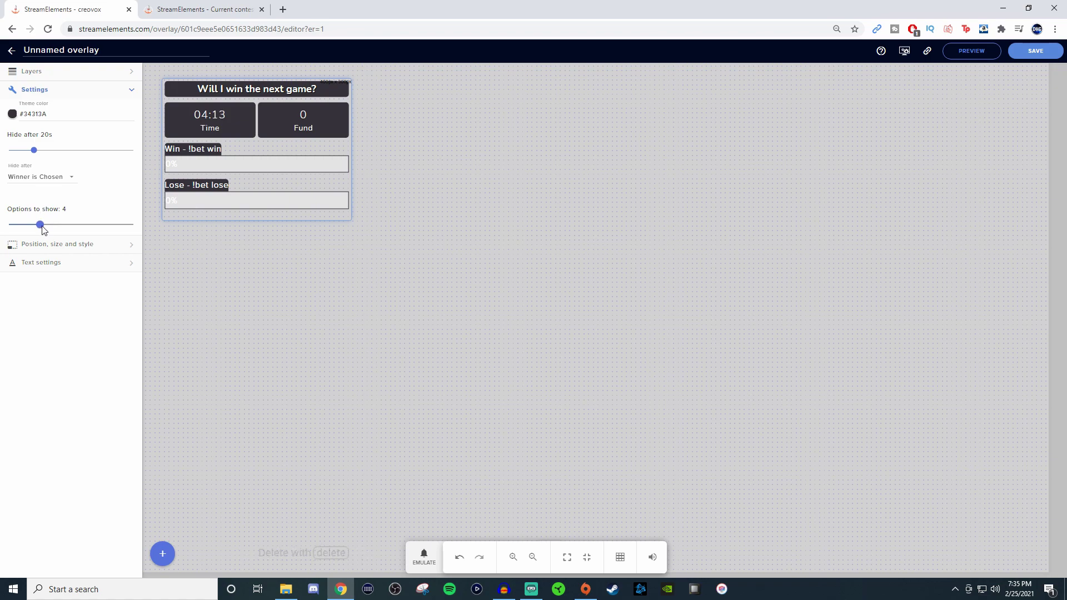
# Make the contest widget show 6 options with a purple #906bdb theme colour
pyautogui.moveTo(43, 227); pyautogui.dragTo(72, 225)
pyautogui.click(42, 117)
pyautogui.click(12, 114)
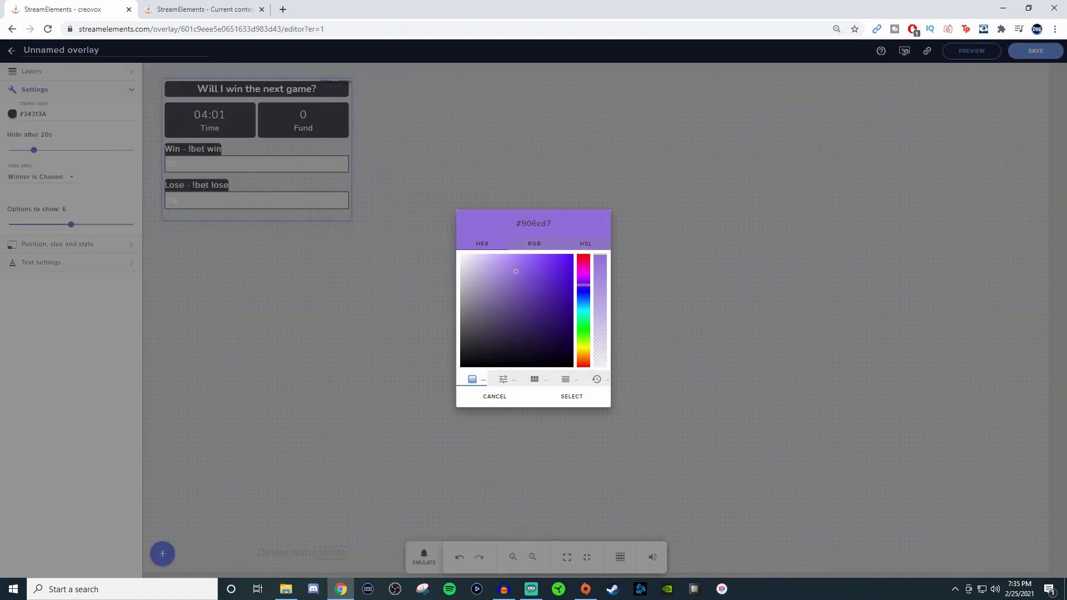
pyautogui.click(568, 396)
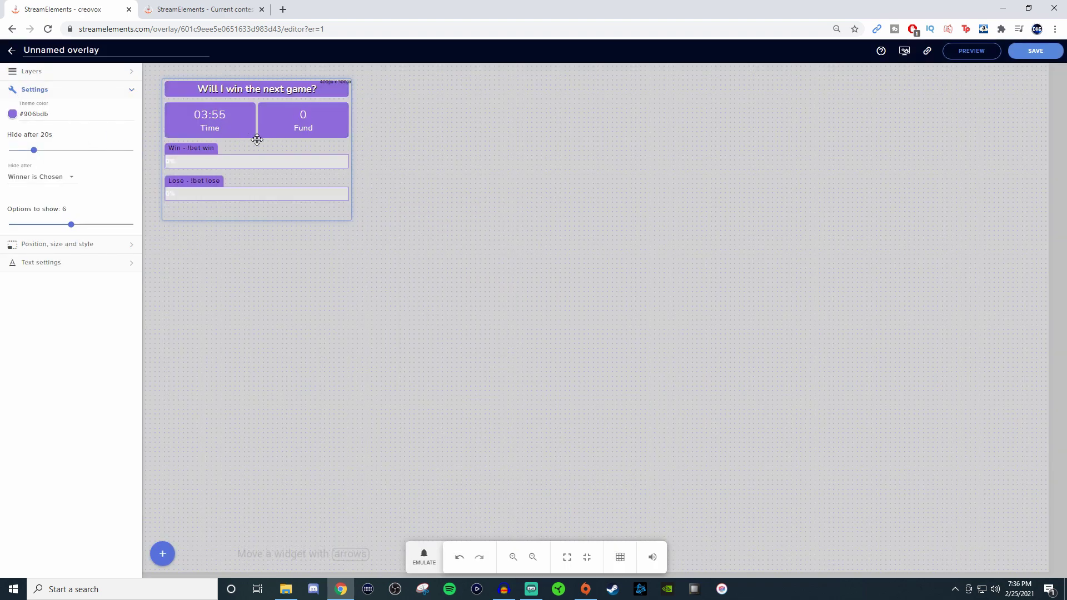
pyautogui.click(672, 181)
# Save the overlay and add a new Browser Source to the Streamlabs OBS scene
pyautogui.click(1034, 51)
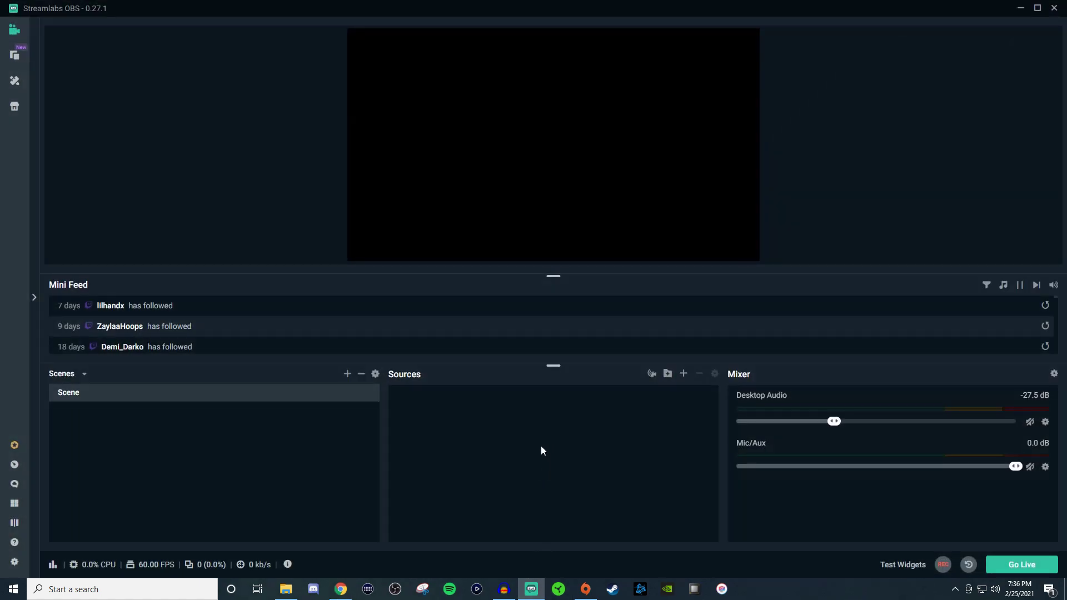
pyautogui.click(683, 374)
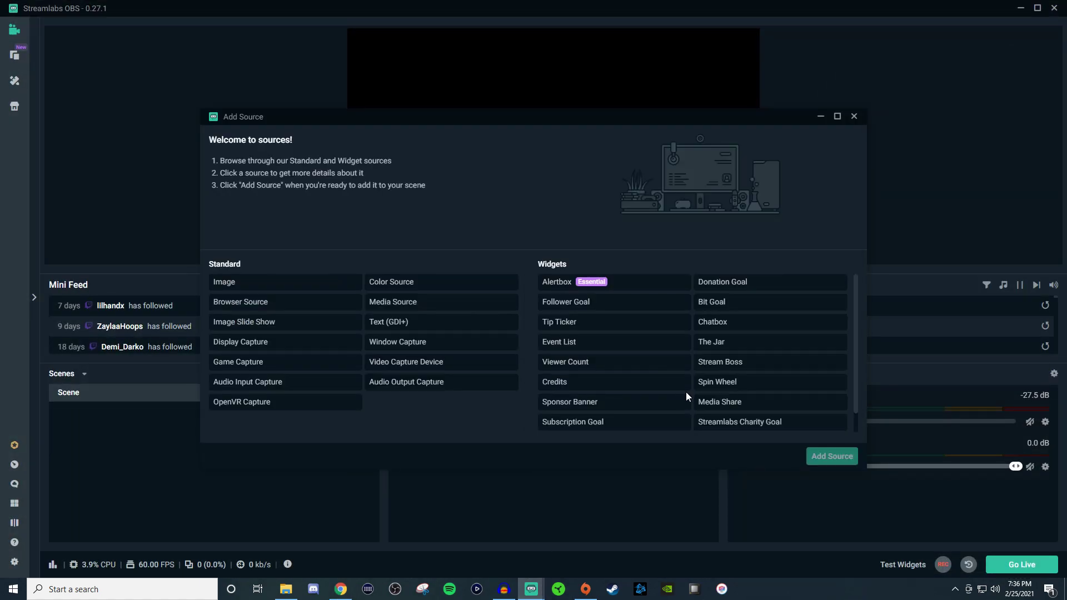
pyautogui.click(275, 303)
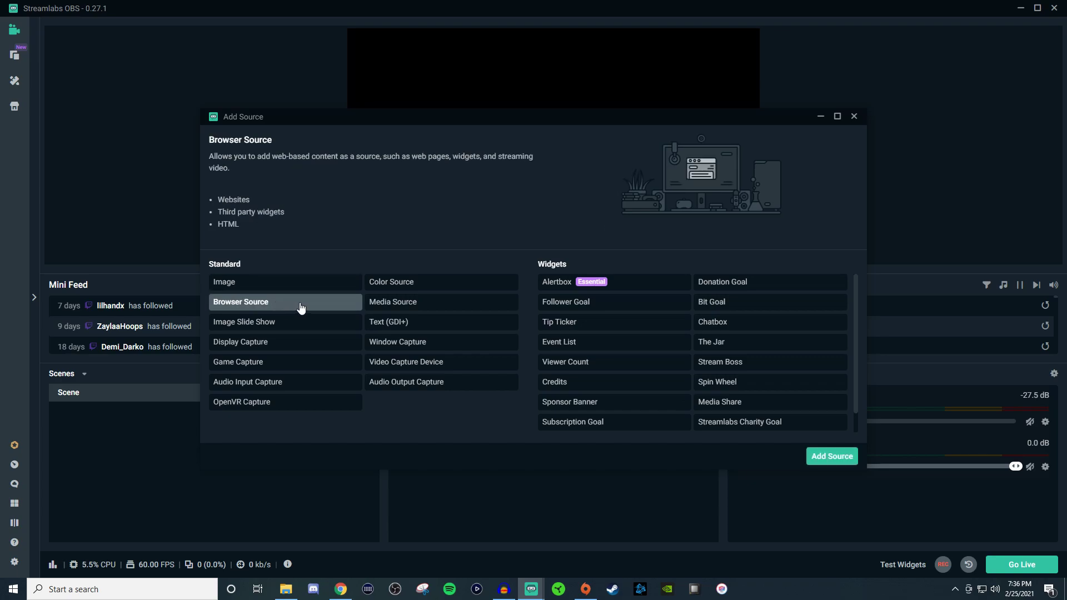
pyautogui.click(813, 456)
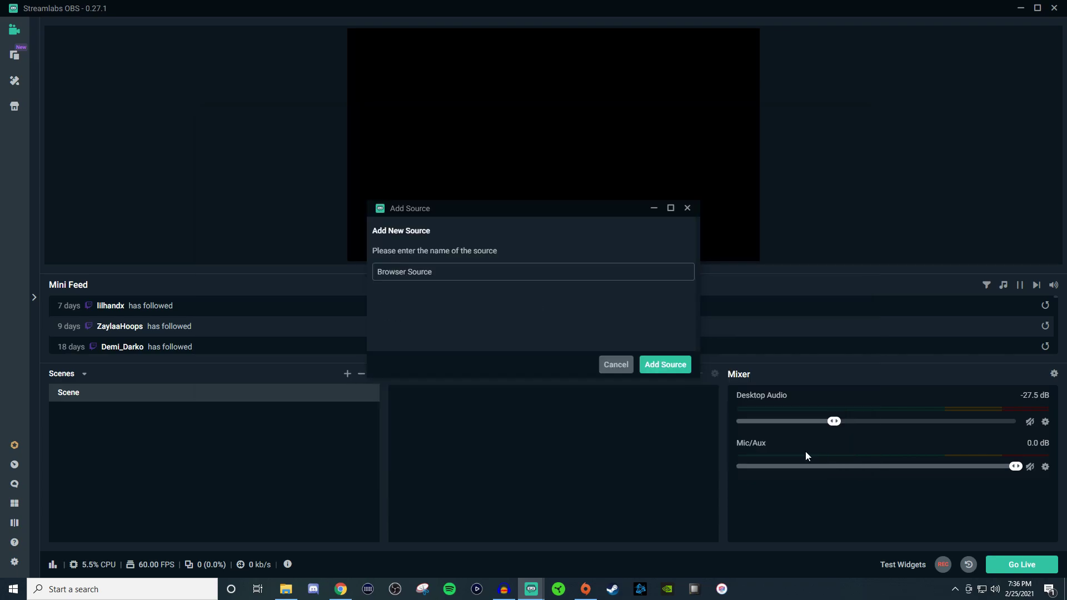
pyautogui.click(659, 364)
# Point the browser source at the overlay URL and place it at the canvas top-right
pyautogui.moveTo(615, 236); pyautogui.dragTo(414, 248)
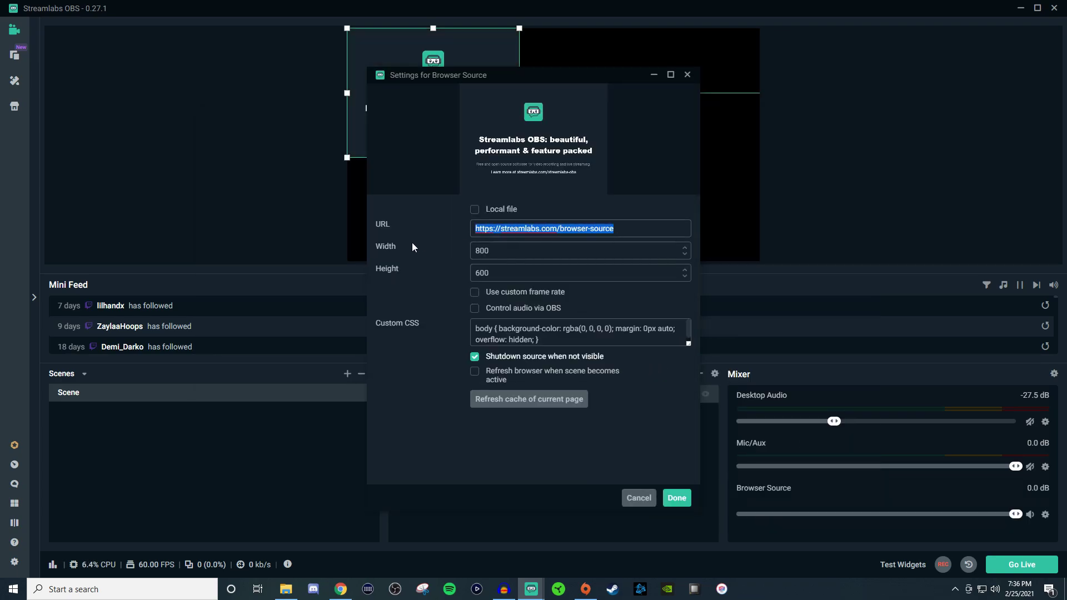
pyautogui.hotkey('ctrl', 'v')
pyautogui.click(676, 498)
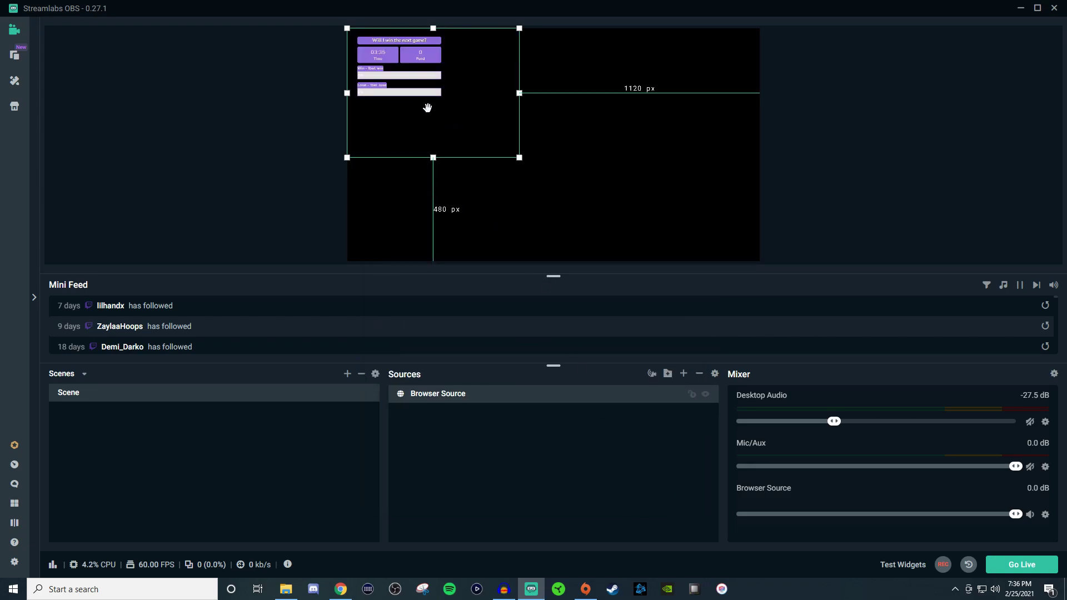
pyautogui.moveTo(425, 105); pyautogui.dragTo(732, 119)
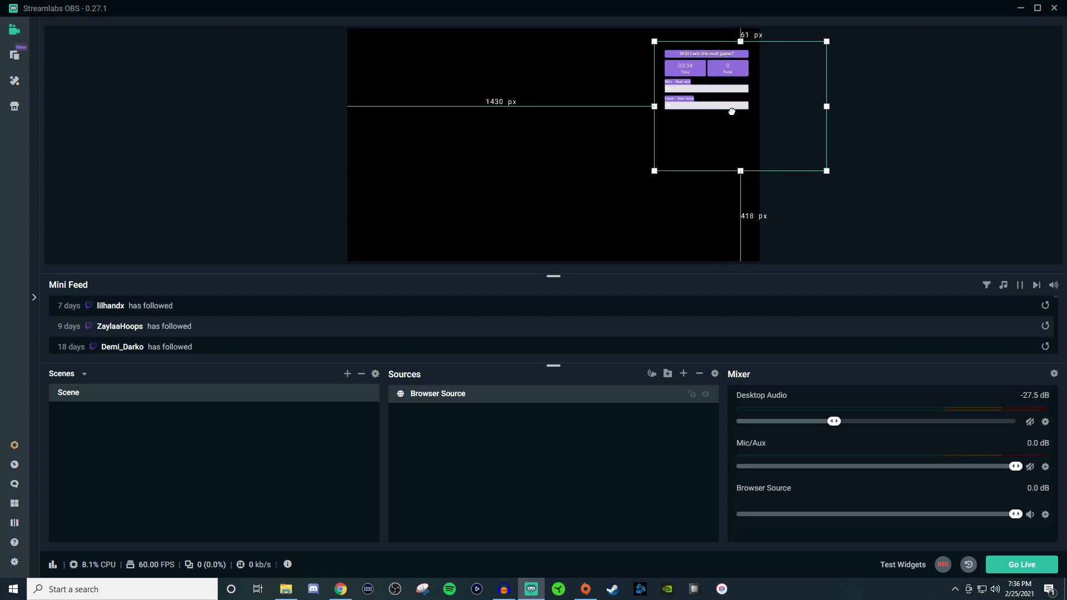
pyautogui.click(885, 144)
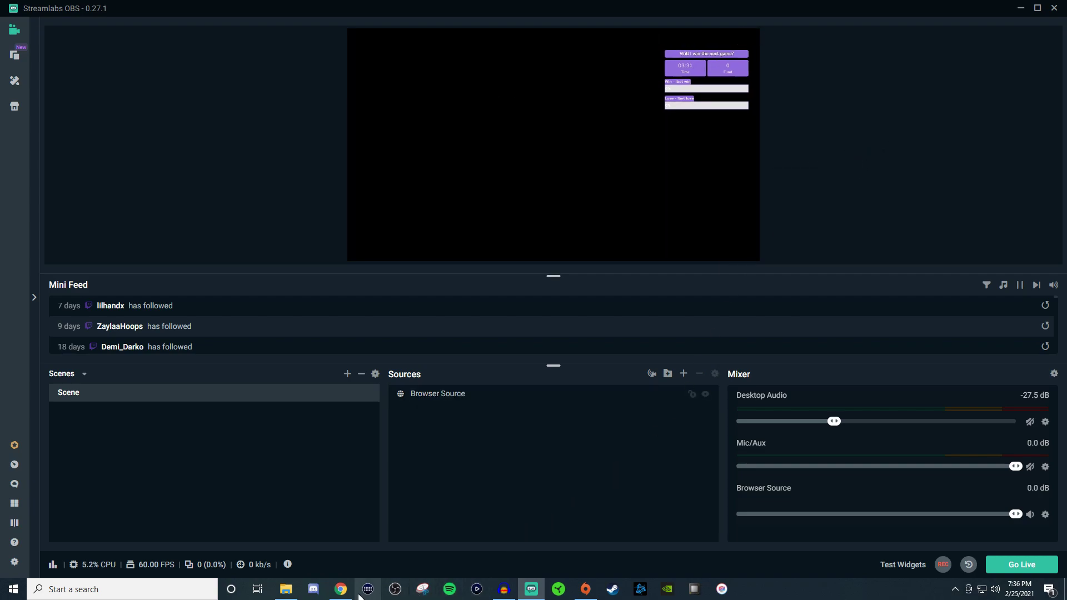
# Start the 'Door Giveaway' with ticket cost 20 and at most 10 tickets per user
pyautogui.click(340, 589)
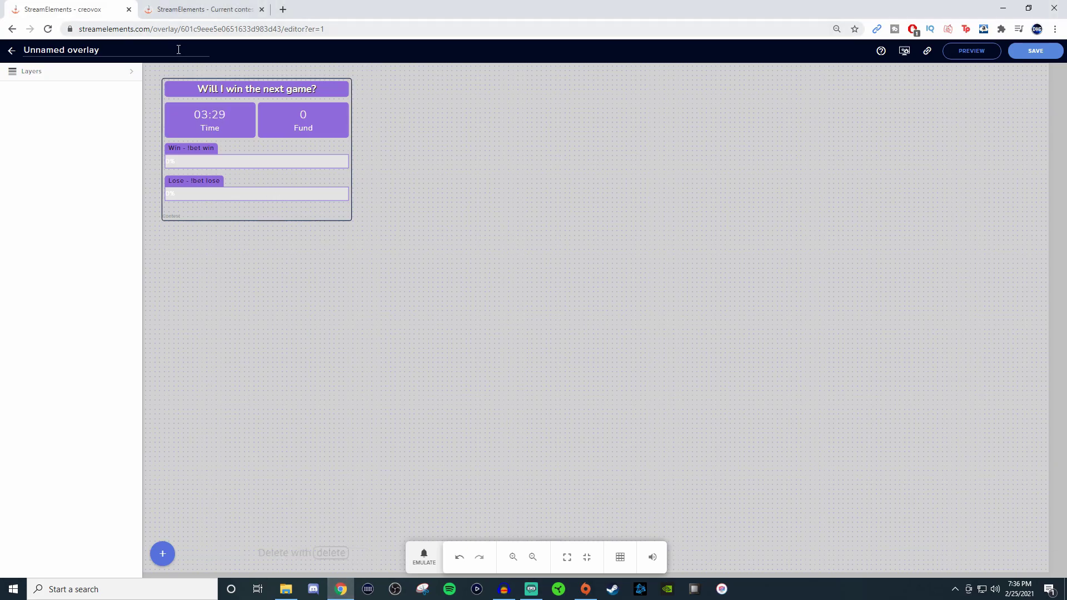
pyautogui.click(185, 9)
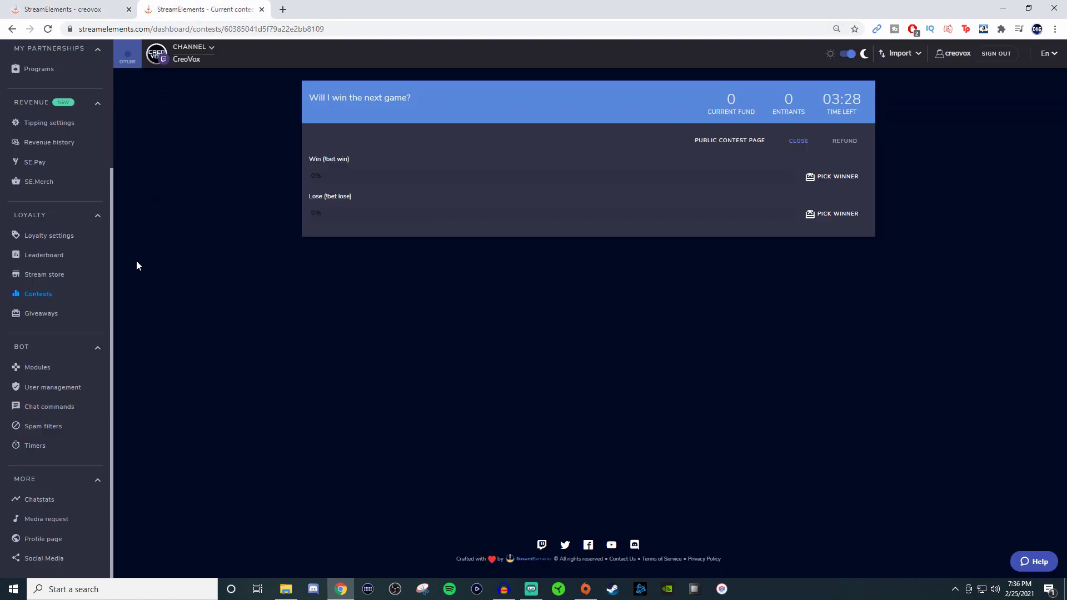
pyautogui.click(44, 316)
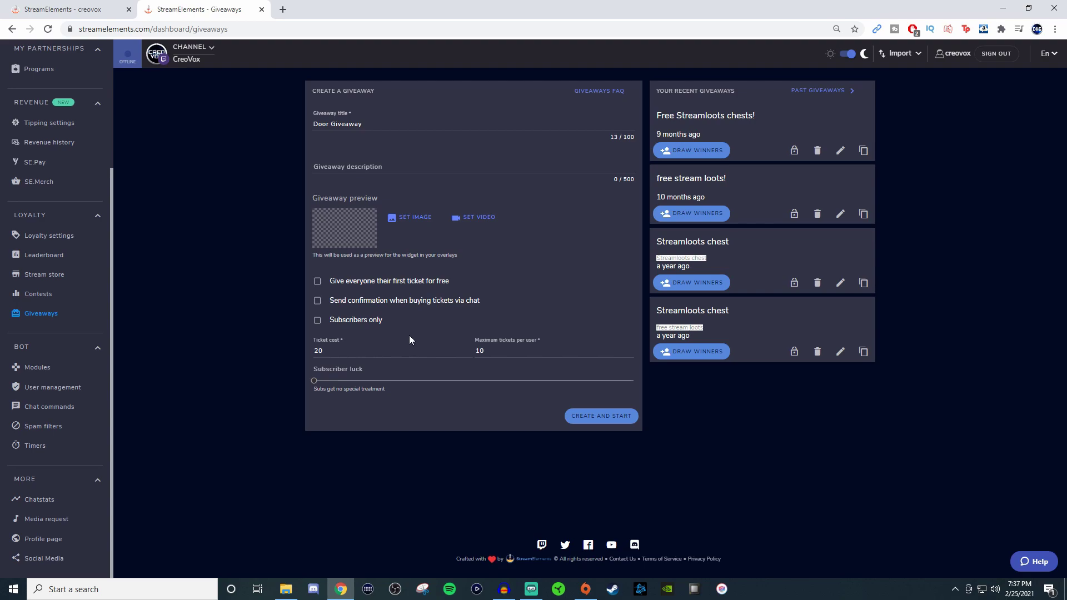
pyautogui.click(609, 419)
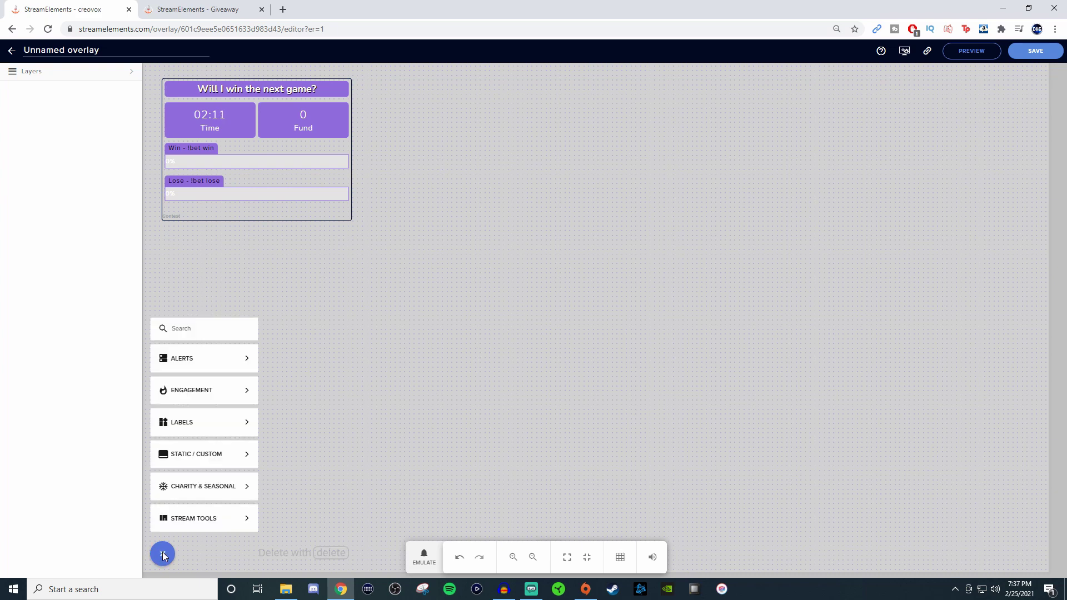
# Add an Engagement Giveaway widget and place it beside the contest widget
pyautogui.moveTo(203, 395)
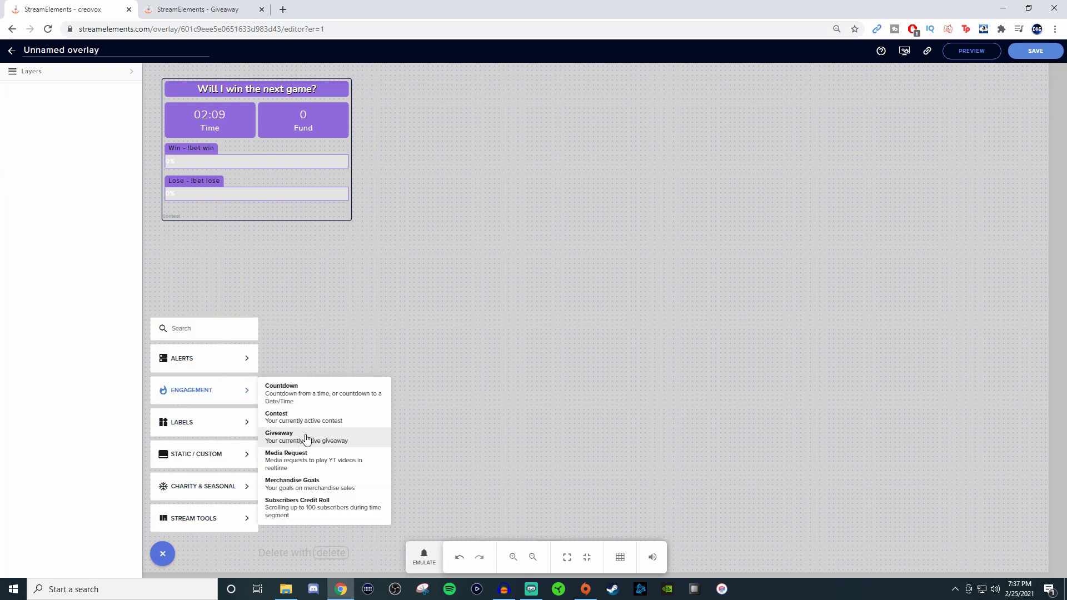
pyautogui.click(332, 437)
pyautogui.moveTo(277, 77); pyautogui.dragTo(468, 103)
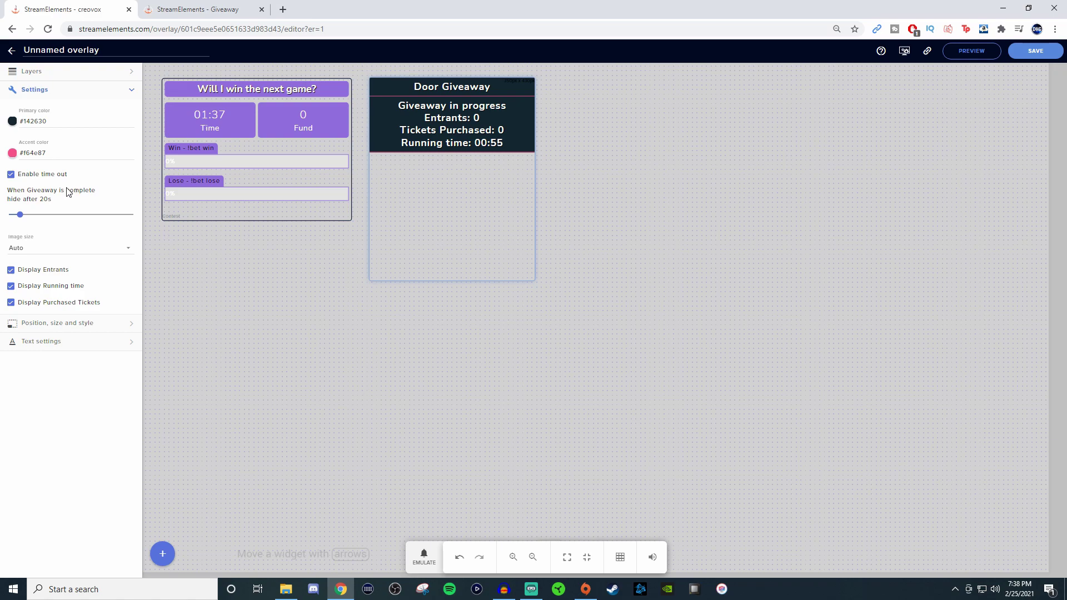
# Switch the giveaway's image size to Scaled, then back to Auto, and save the overlay
pyautogui.click(75, 250)
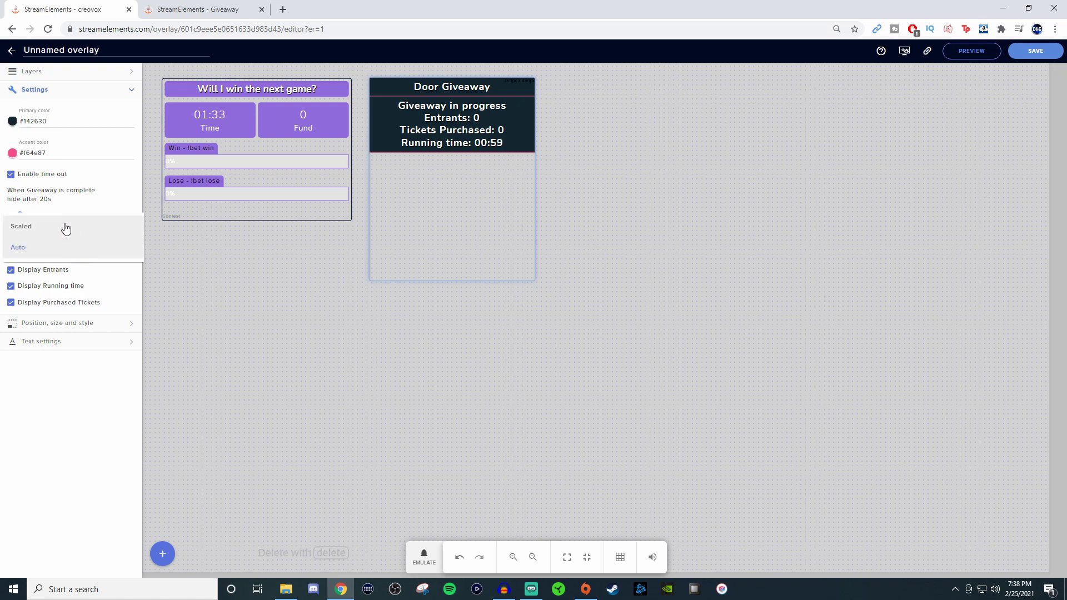
pyautogui.click(65, 226)
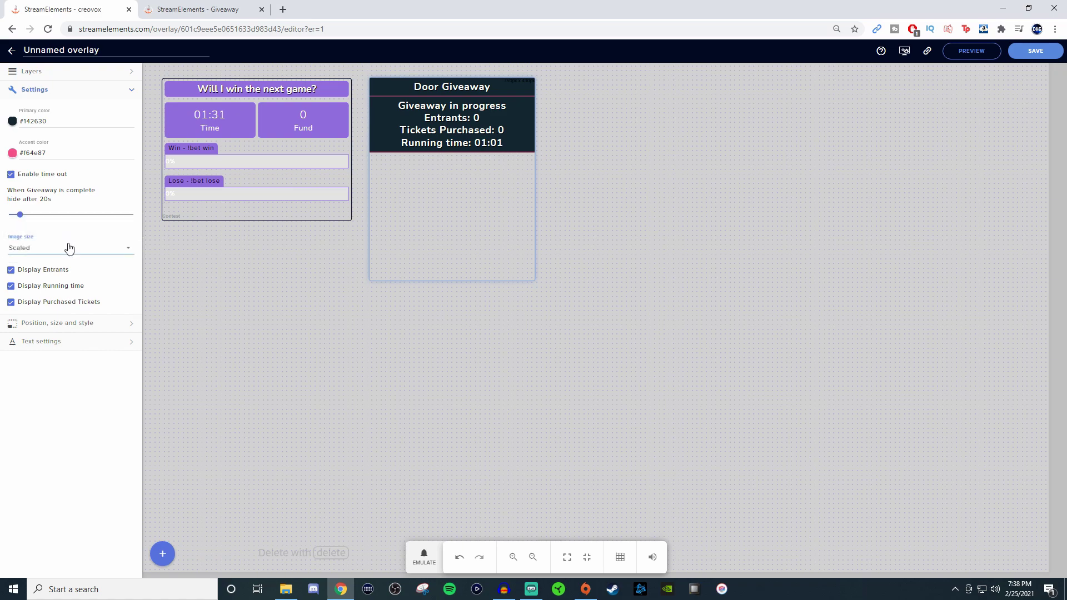
pyautogui.click(69, 249)
pyautogui.click(80, 271)
pyautogui.click(1033, 51)
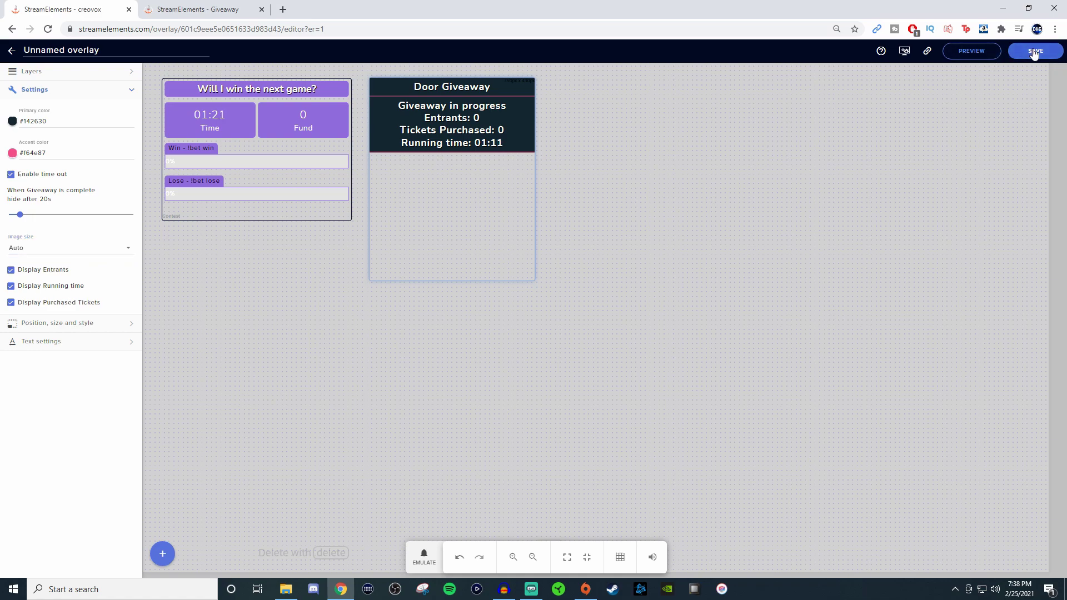
# Drag the overlay browser source left toward the top centre of the Streamlabs OBS canvas
pyautogui.click(531, 589)
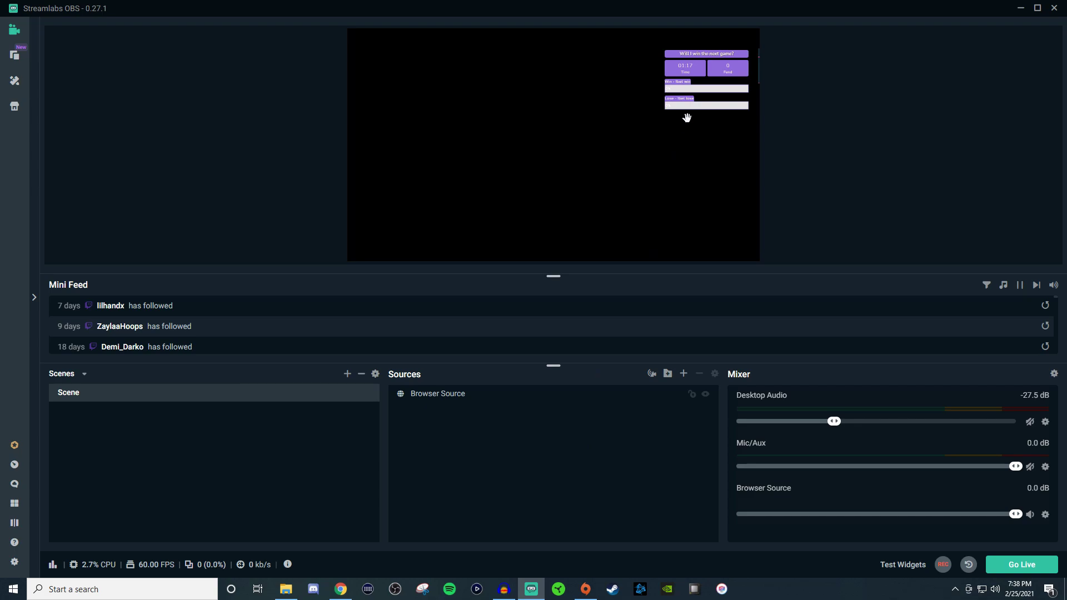
pyautogui.moveTo(697, 77); pyautogui.dragTo(535, 86)
pyautogui.click(776, 146)
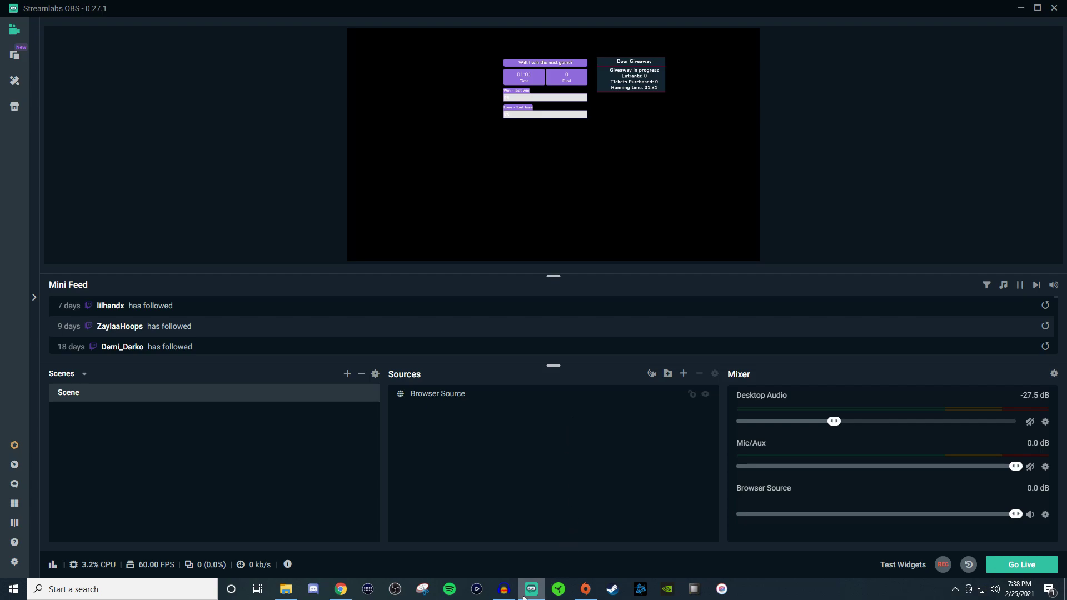
# Drag the Door Giveaway widget to sit directly below the contest widget
pyautogui.click(341, 589)
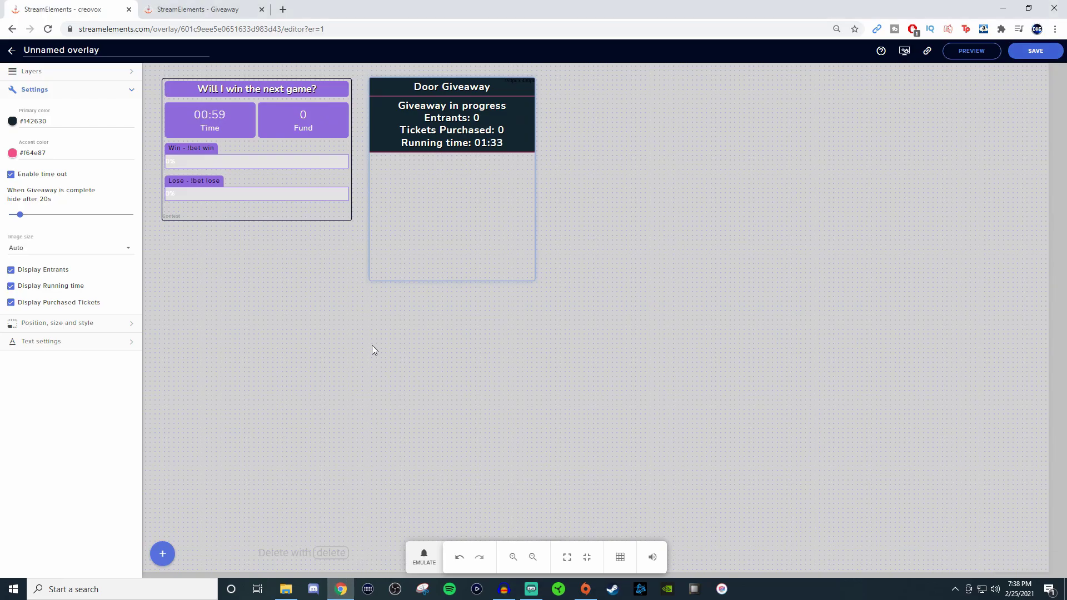
pyautogui.moveTo(448, 122); pyautogui.dragTo(535, 157)
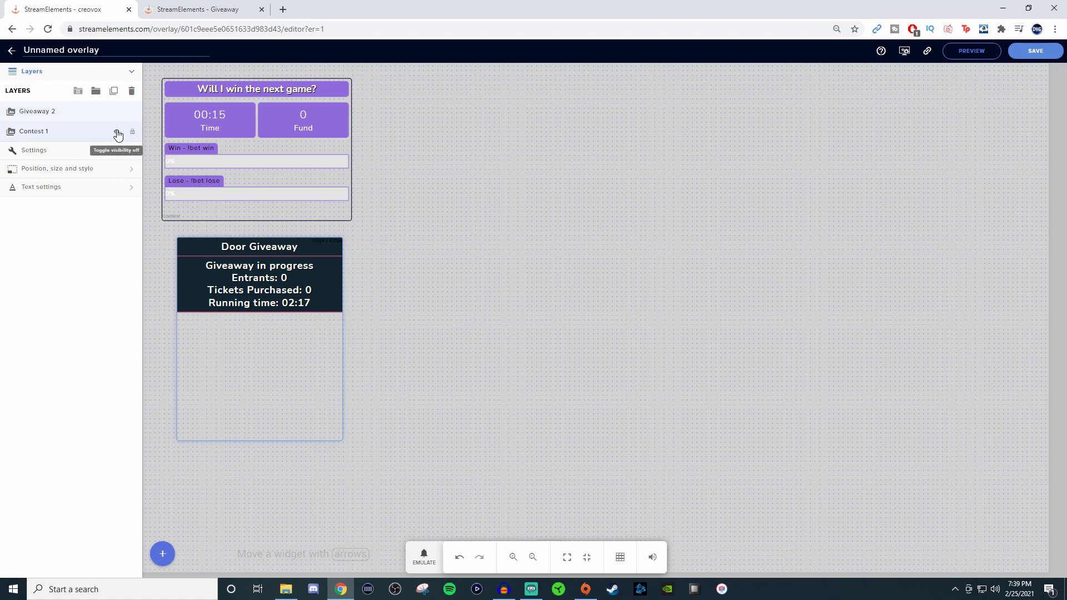
# Hide the Door Giveaway widget and save, check OBS, then unhide it and save again
pyautogui.click(116, 113)
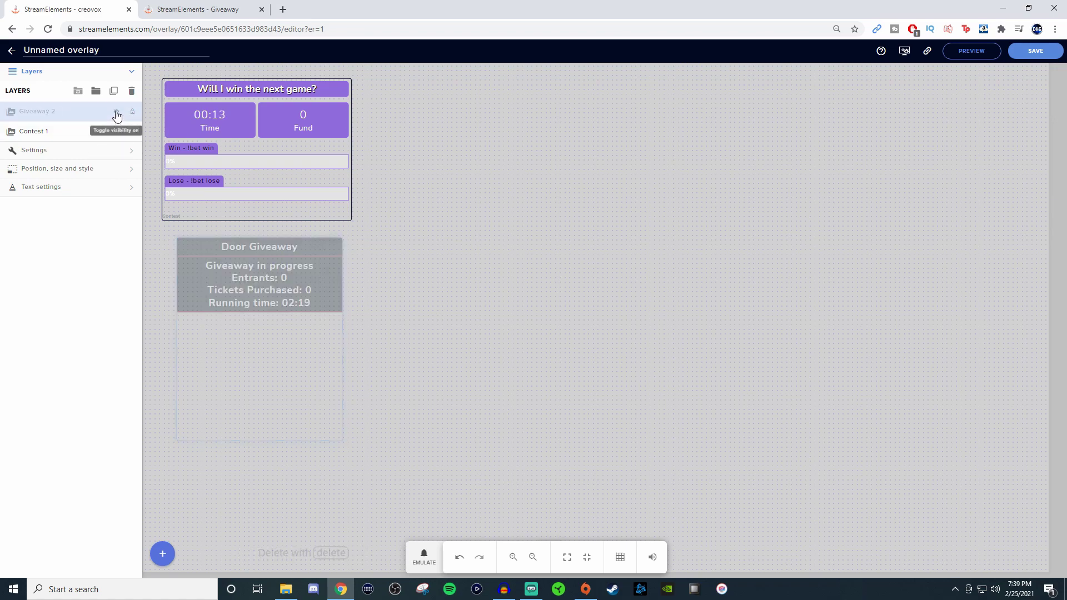
pyautogui.click(1035, 50)
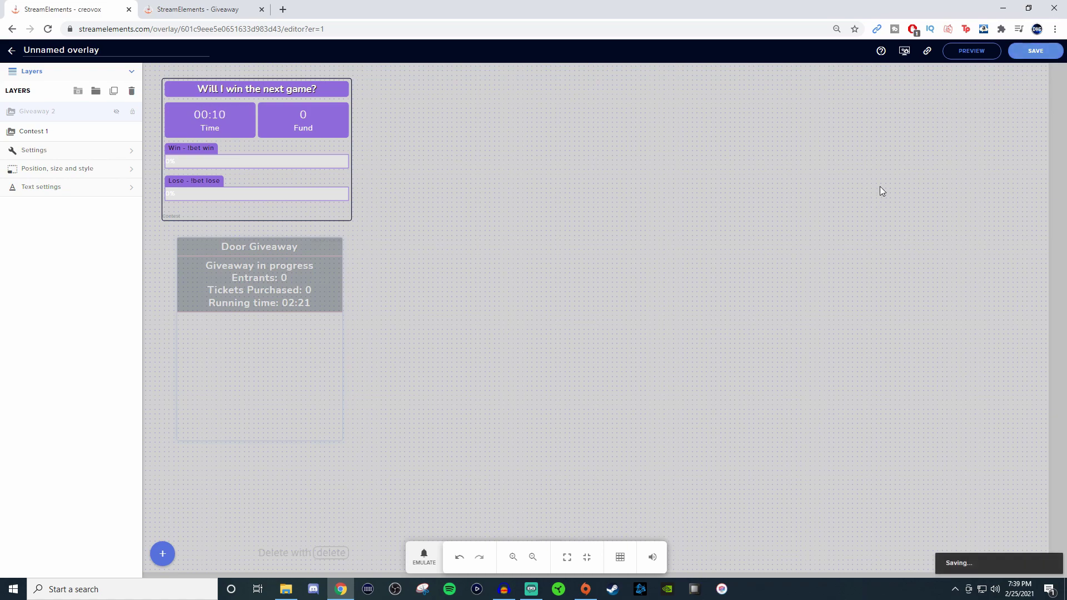
pyautogui.click(532, 588)
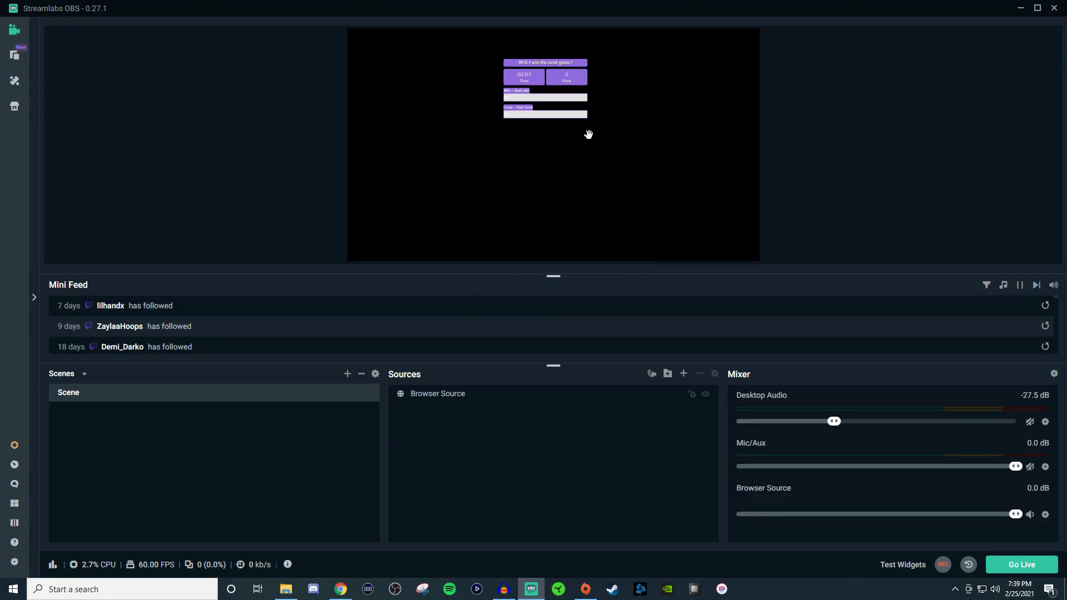
pyautogui.click(531, 591)
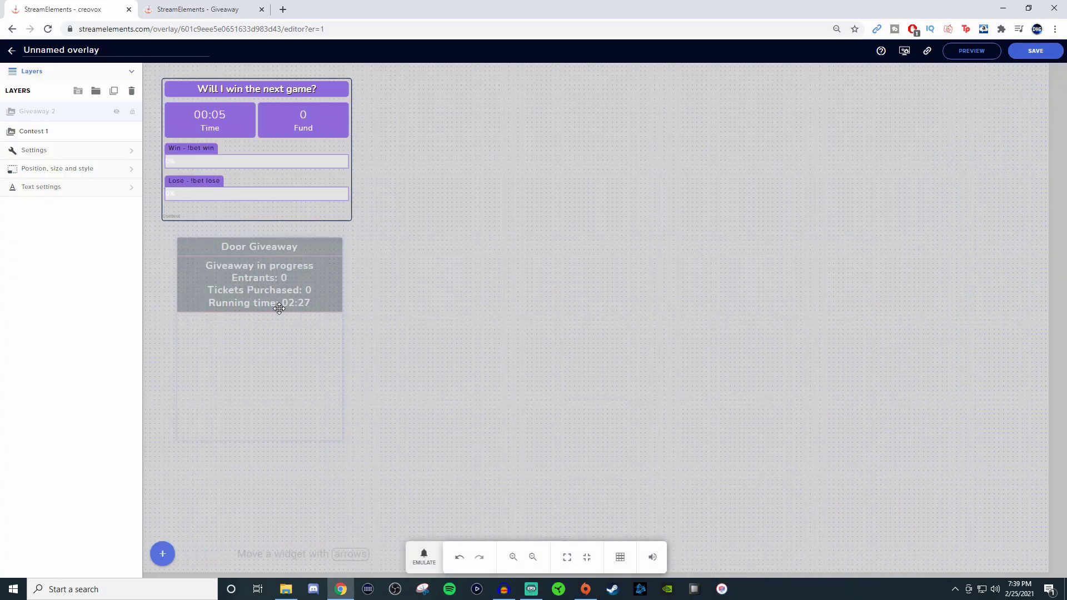
pyautogui.click(116, 111)
pyautogui.click(1035, 50)
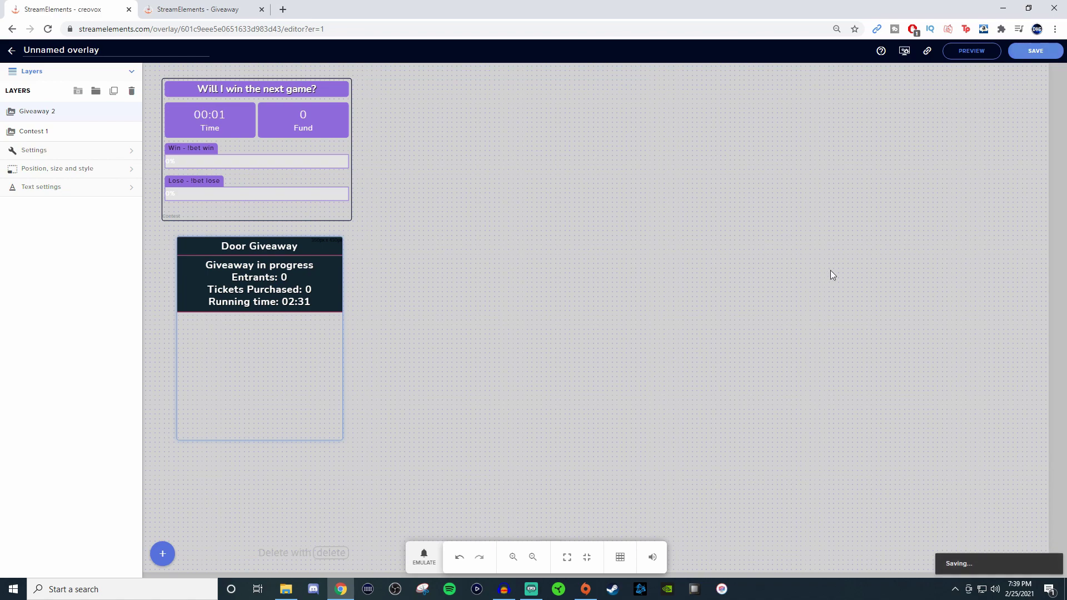
# Restore Streamlabs OBS to view the contest widget with the Door Giveaway beneath it
pyautogui.click(531, 590)
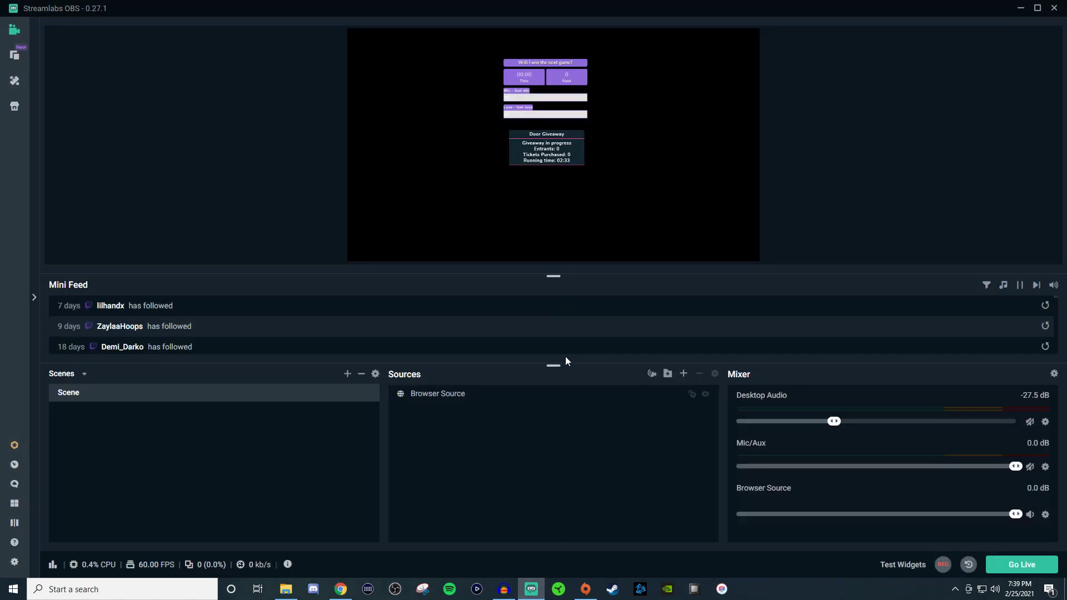